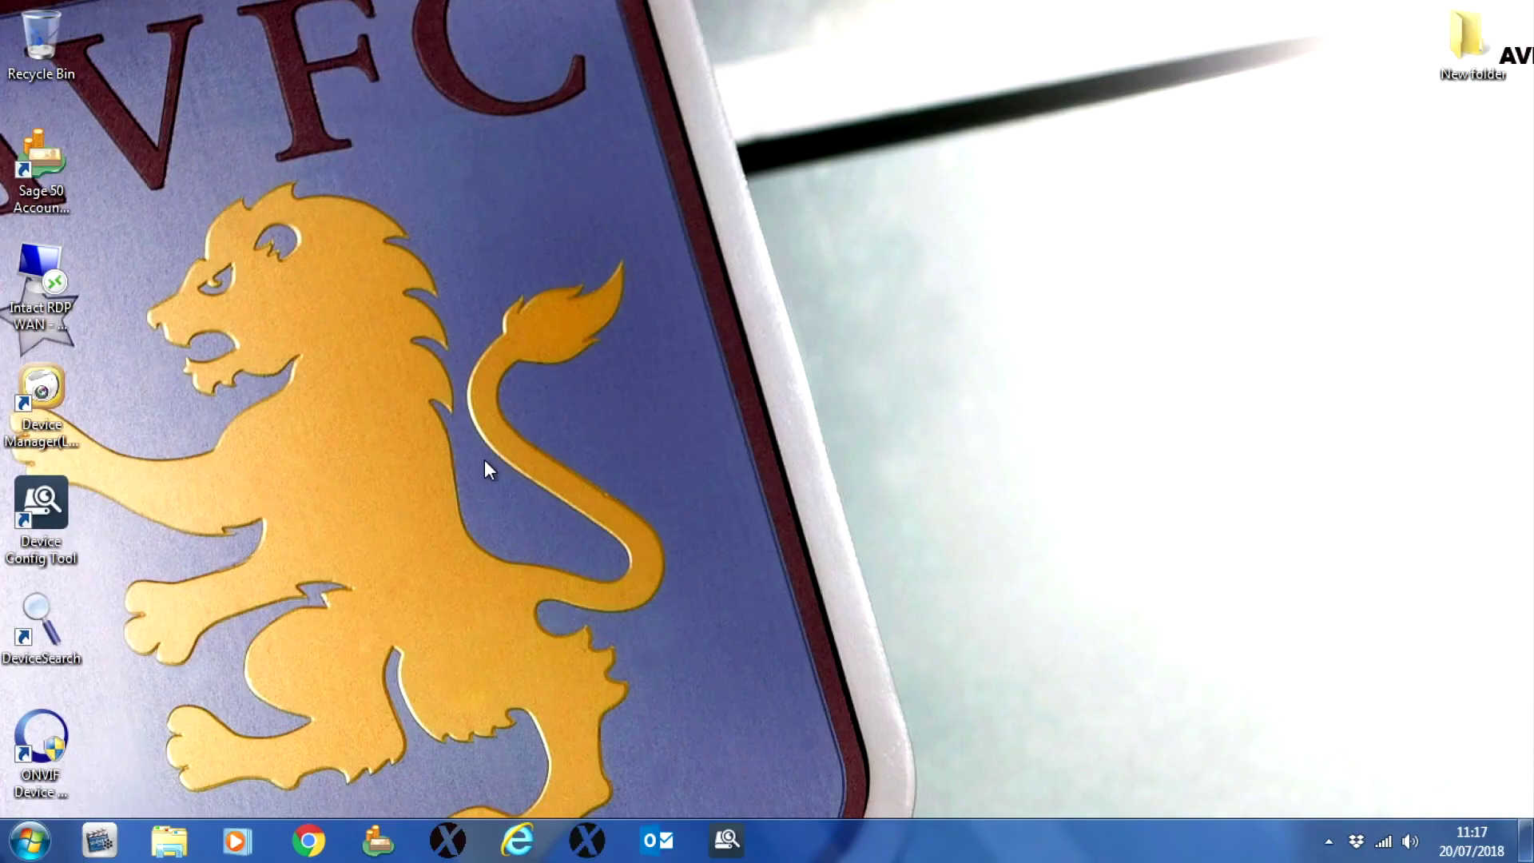
Step: In Device Config Tool, re-address camera 8 to IP 10.0.0.168 with gateway 10.0.0.1
double_click(50, 509)
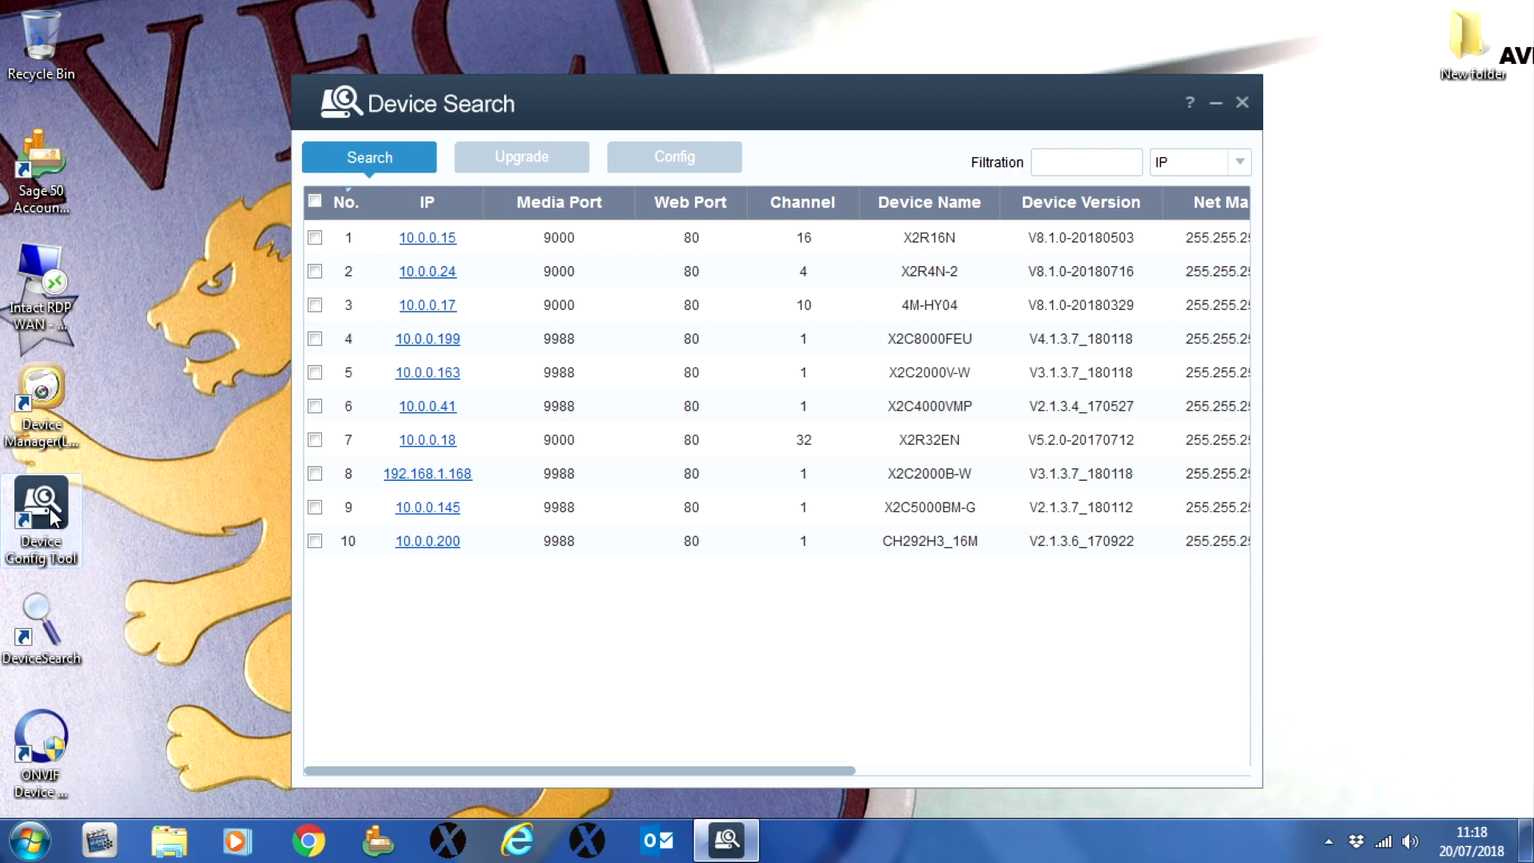
click(490, 480)
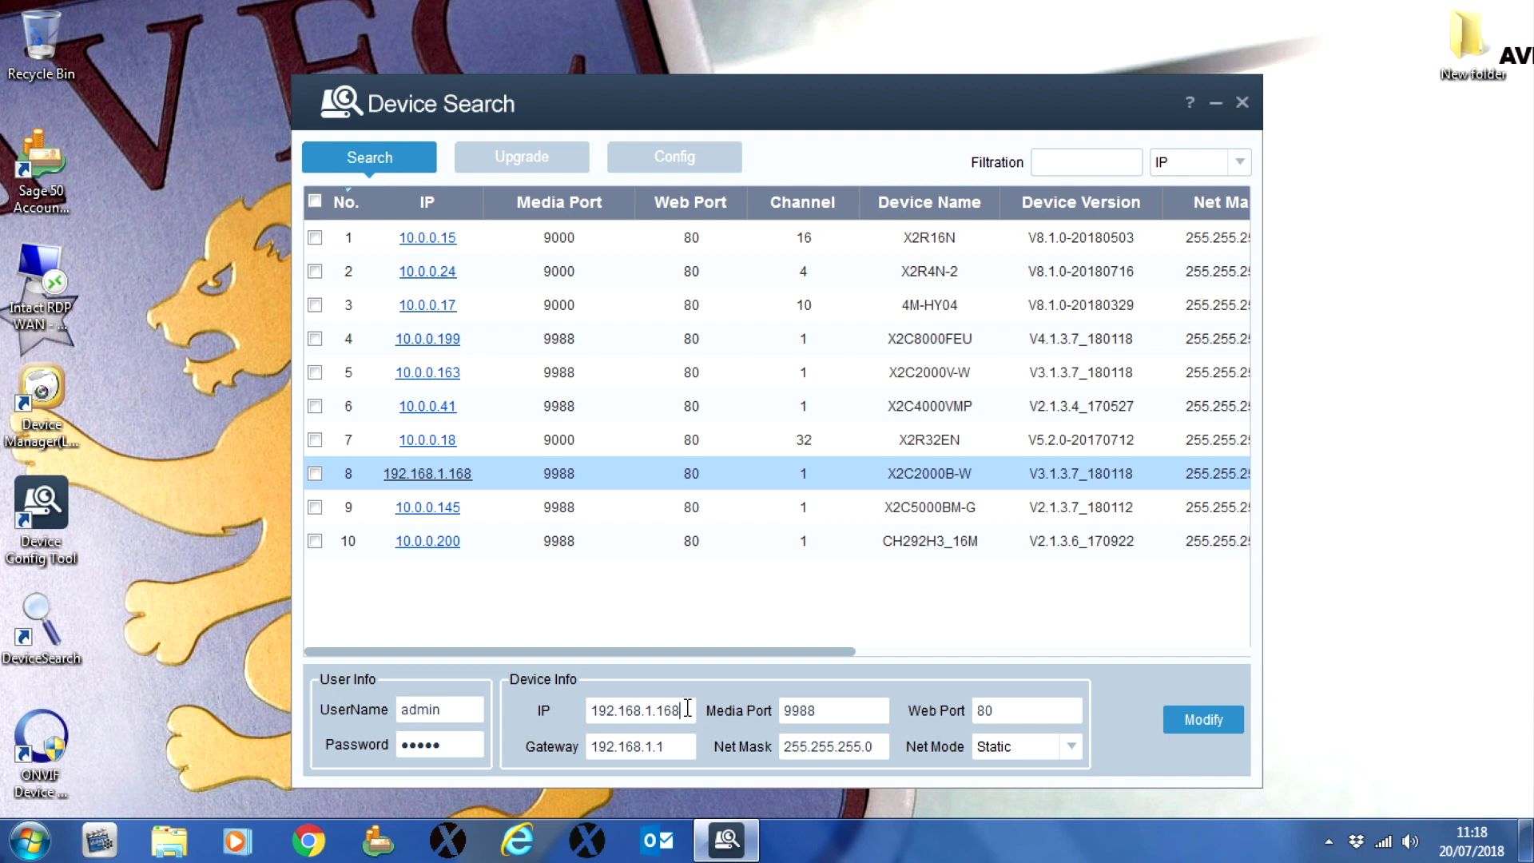
drag(687, 710, 575, 711)
text(10.0.0.168)
key(Tab)
key(Tab)
key(Tab)
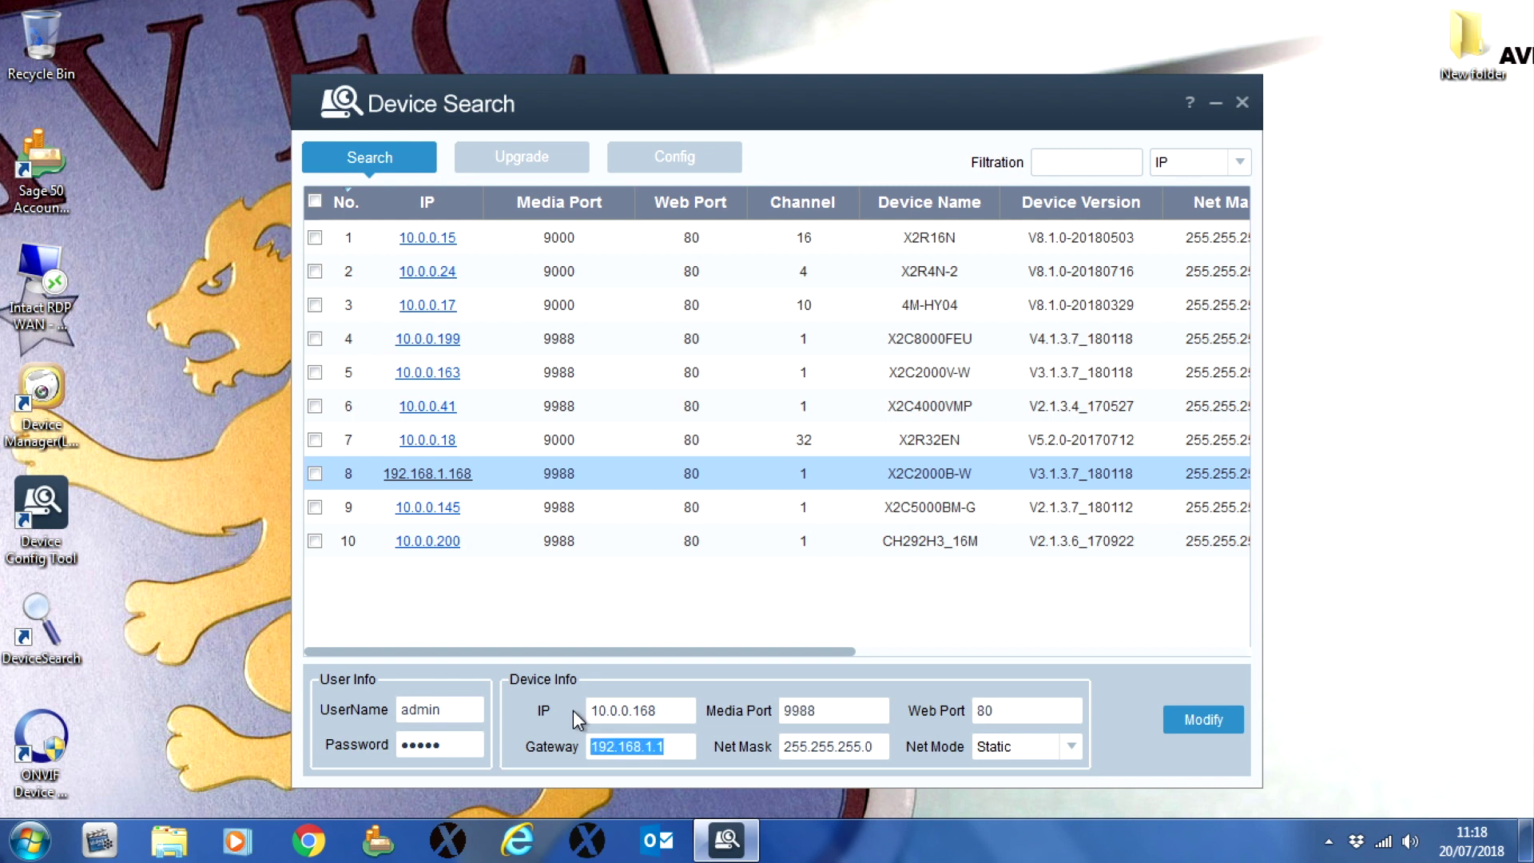
text(10.0.0.1)
click(1184, 724)
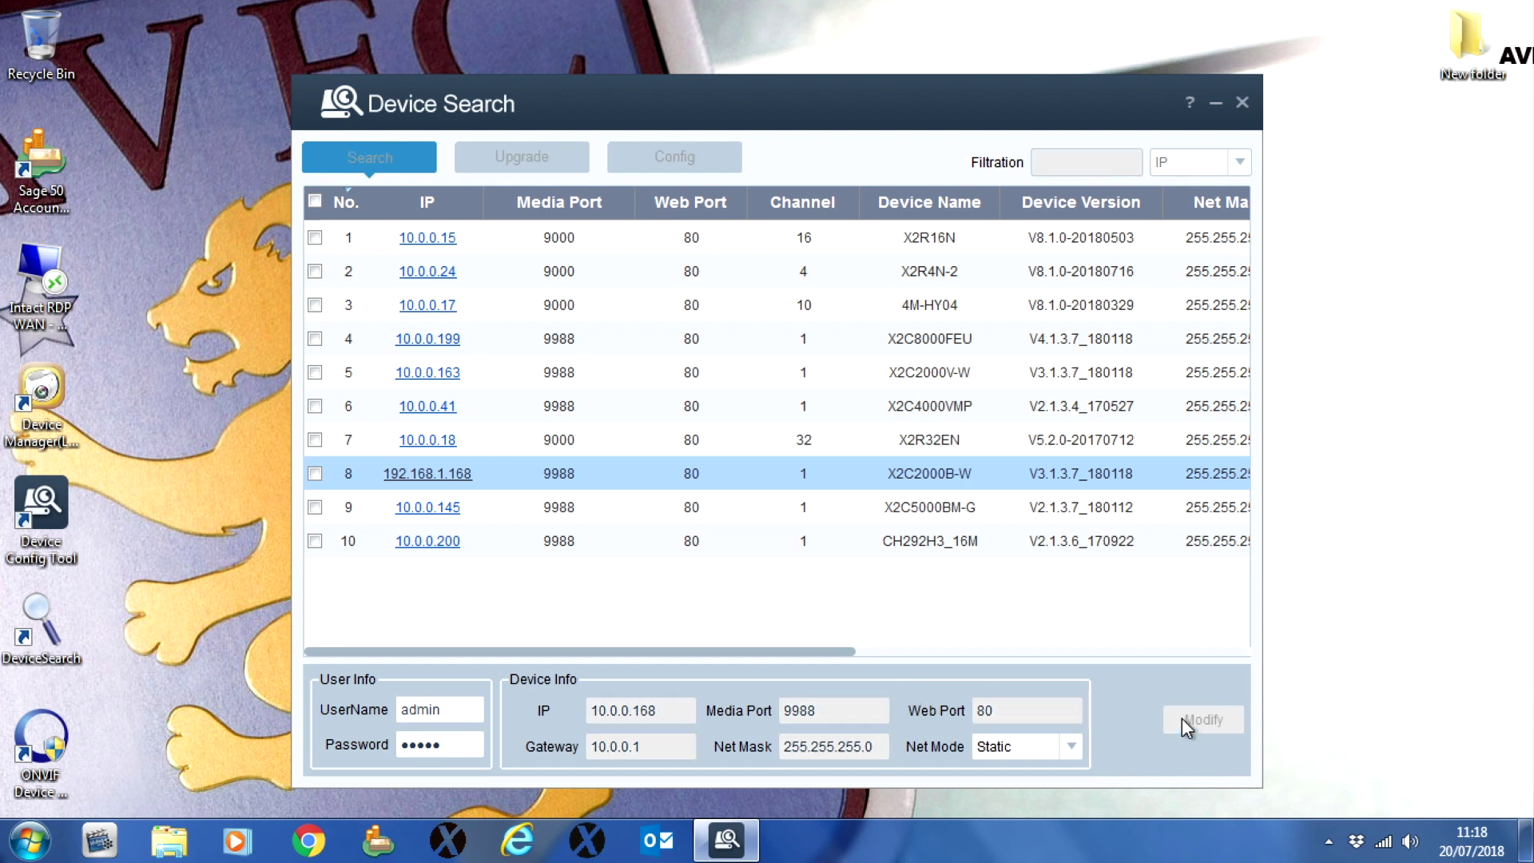
Step: Drag across the device list, then launch Internet Explorer
click(949, 651)
drag(949, 654, 586, 654)
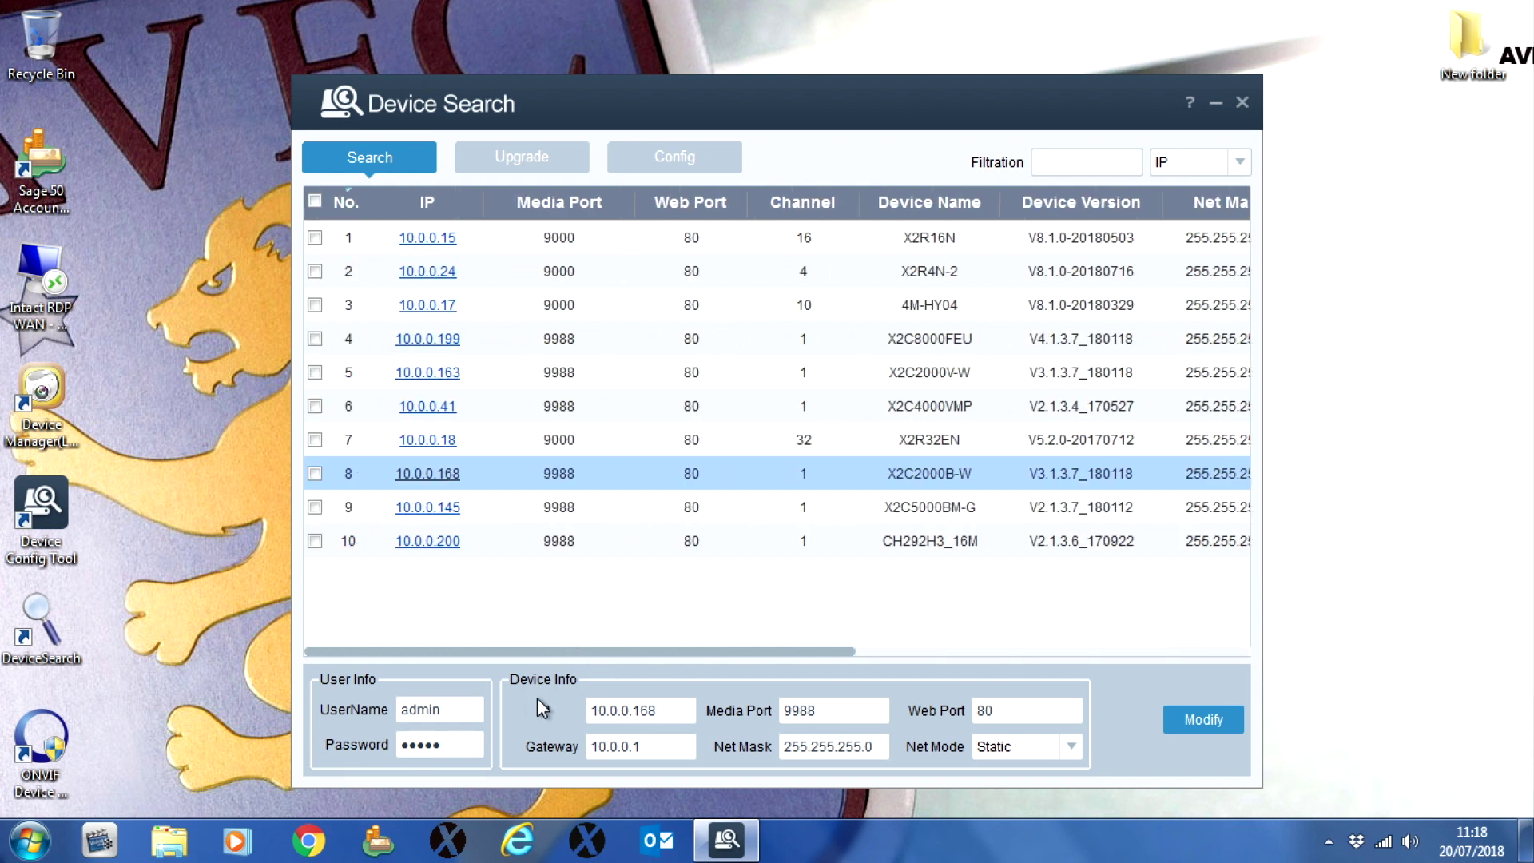
click(519, 841)
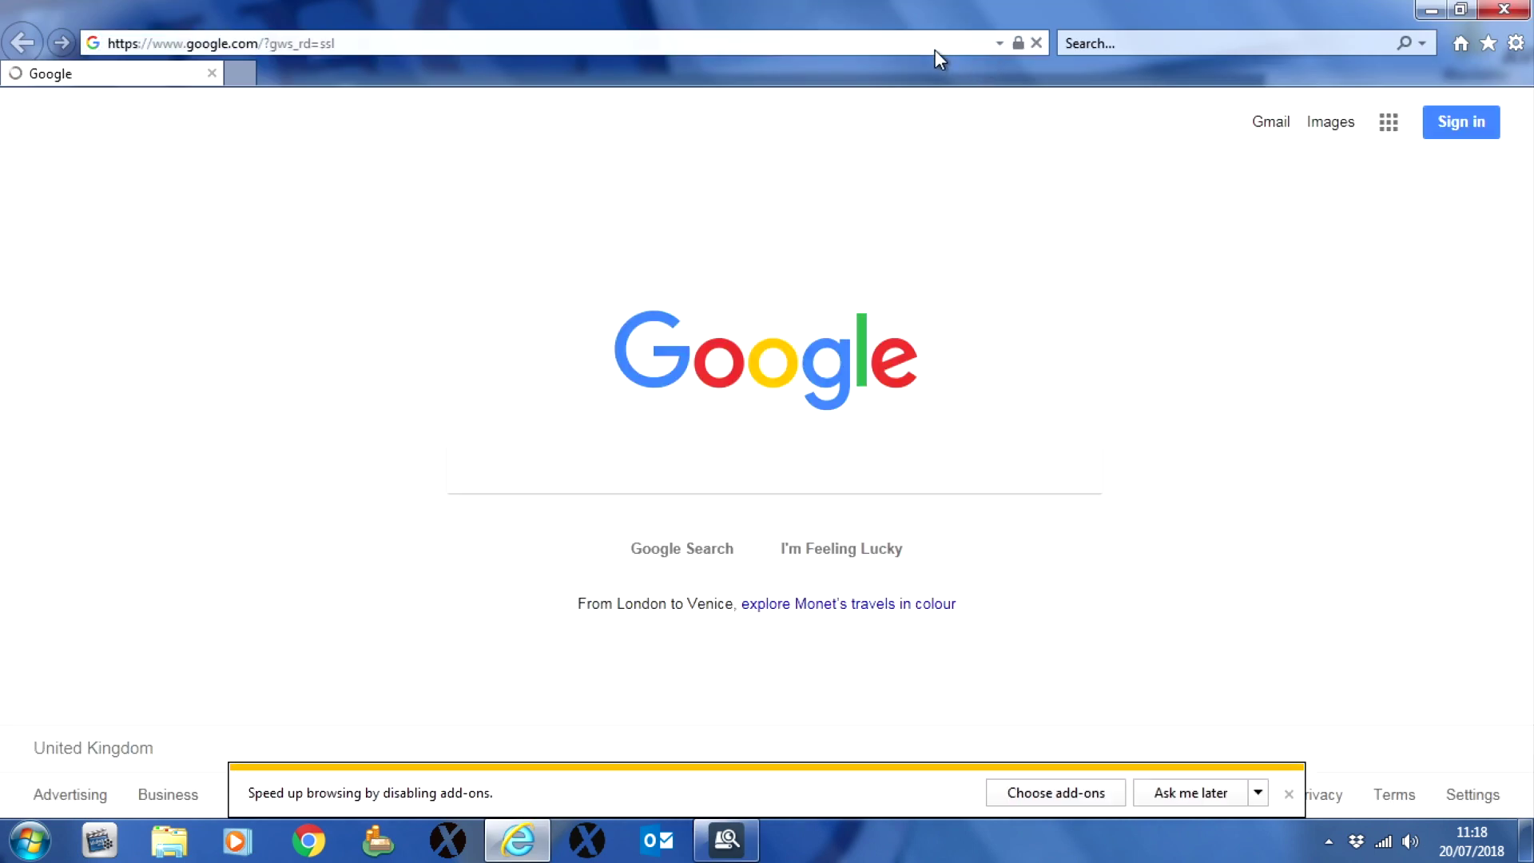
Step: Browse to 10.0.0.168 and log into the camera's Xvision Web Viewer with its password
click(935, 45)
text(1)
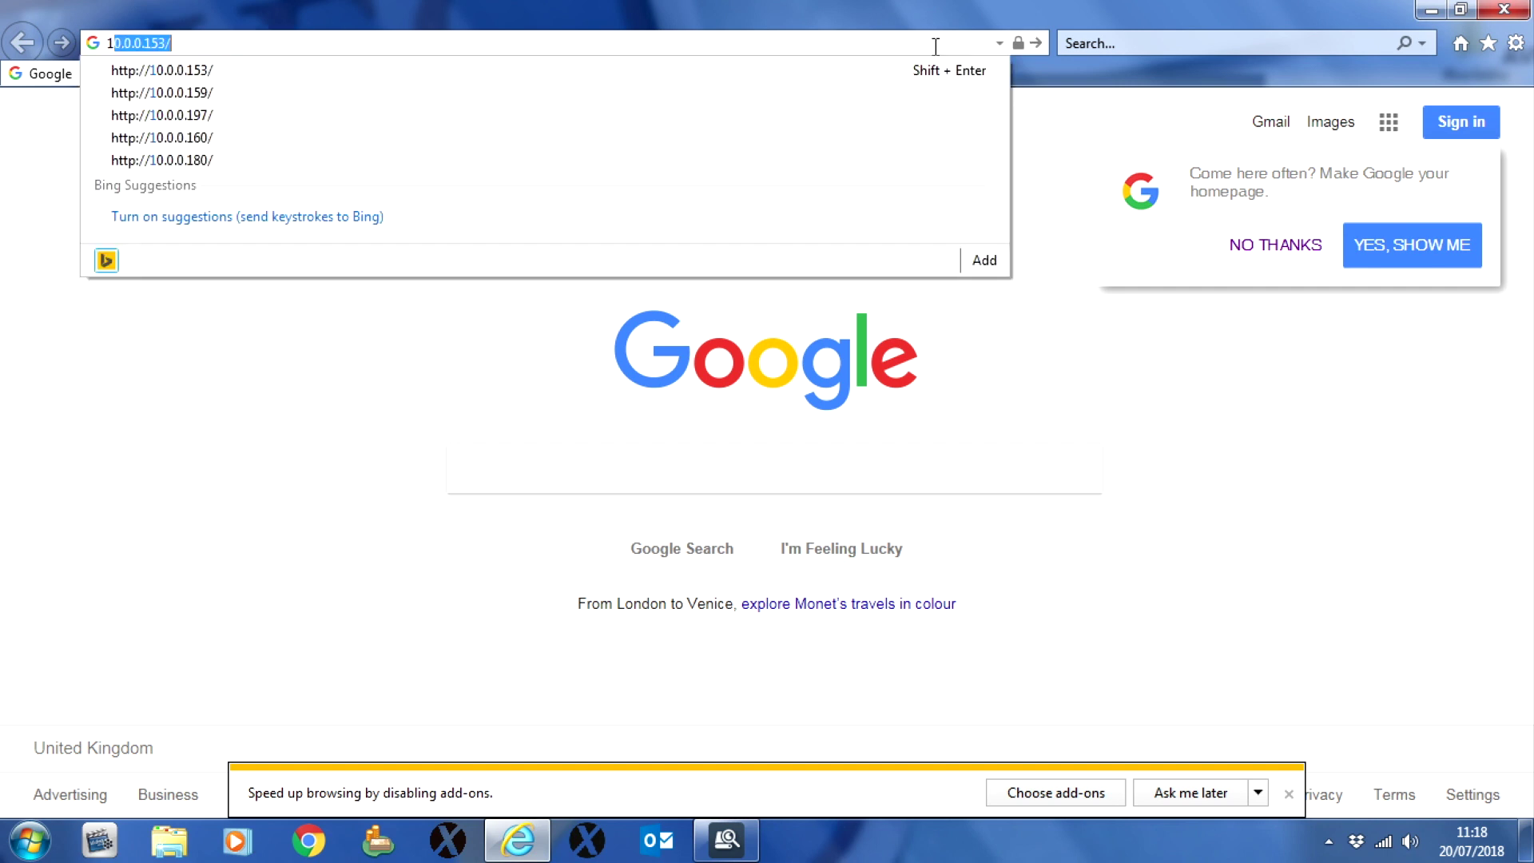
text(0.0.0.168)
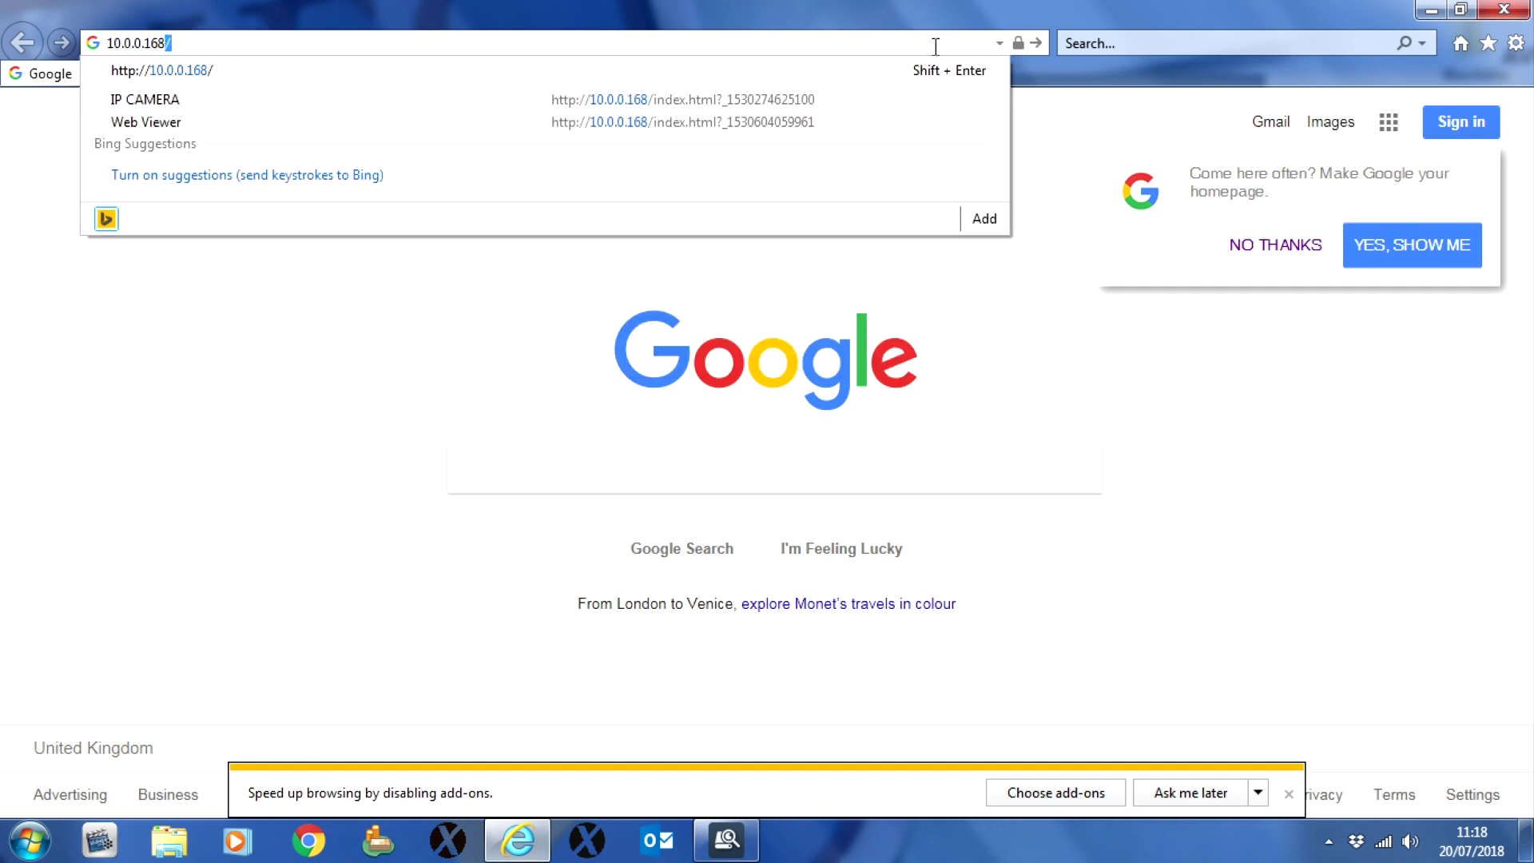
key(Return)
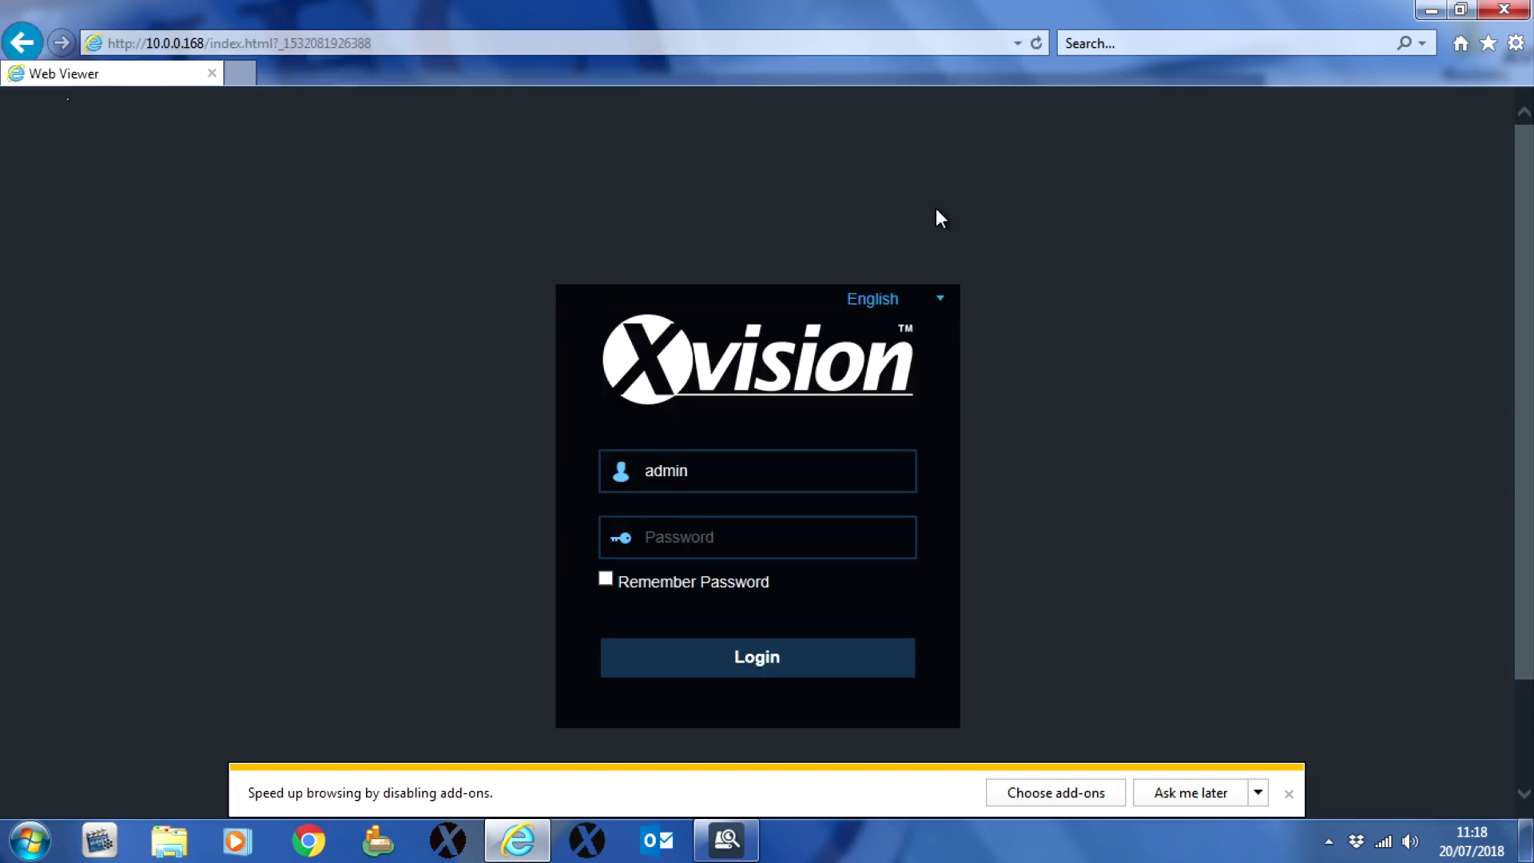
click(727, 546)
click(751, 655)
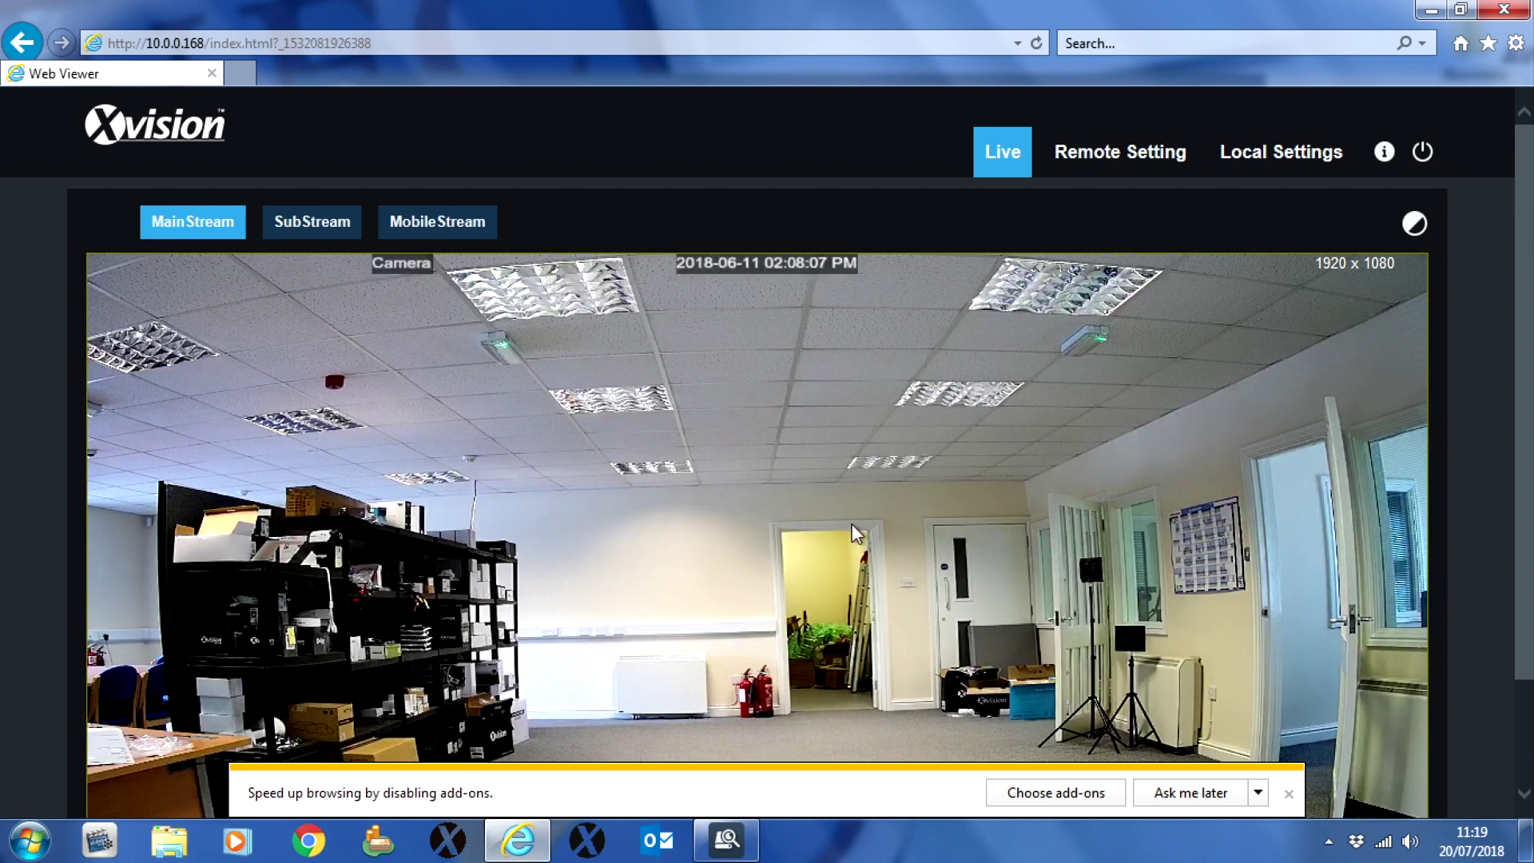
Step: Go to Remote Setting > System > Users in the web viewer
click(1119, 165)
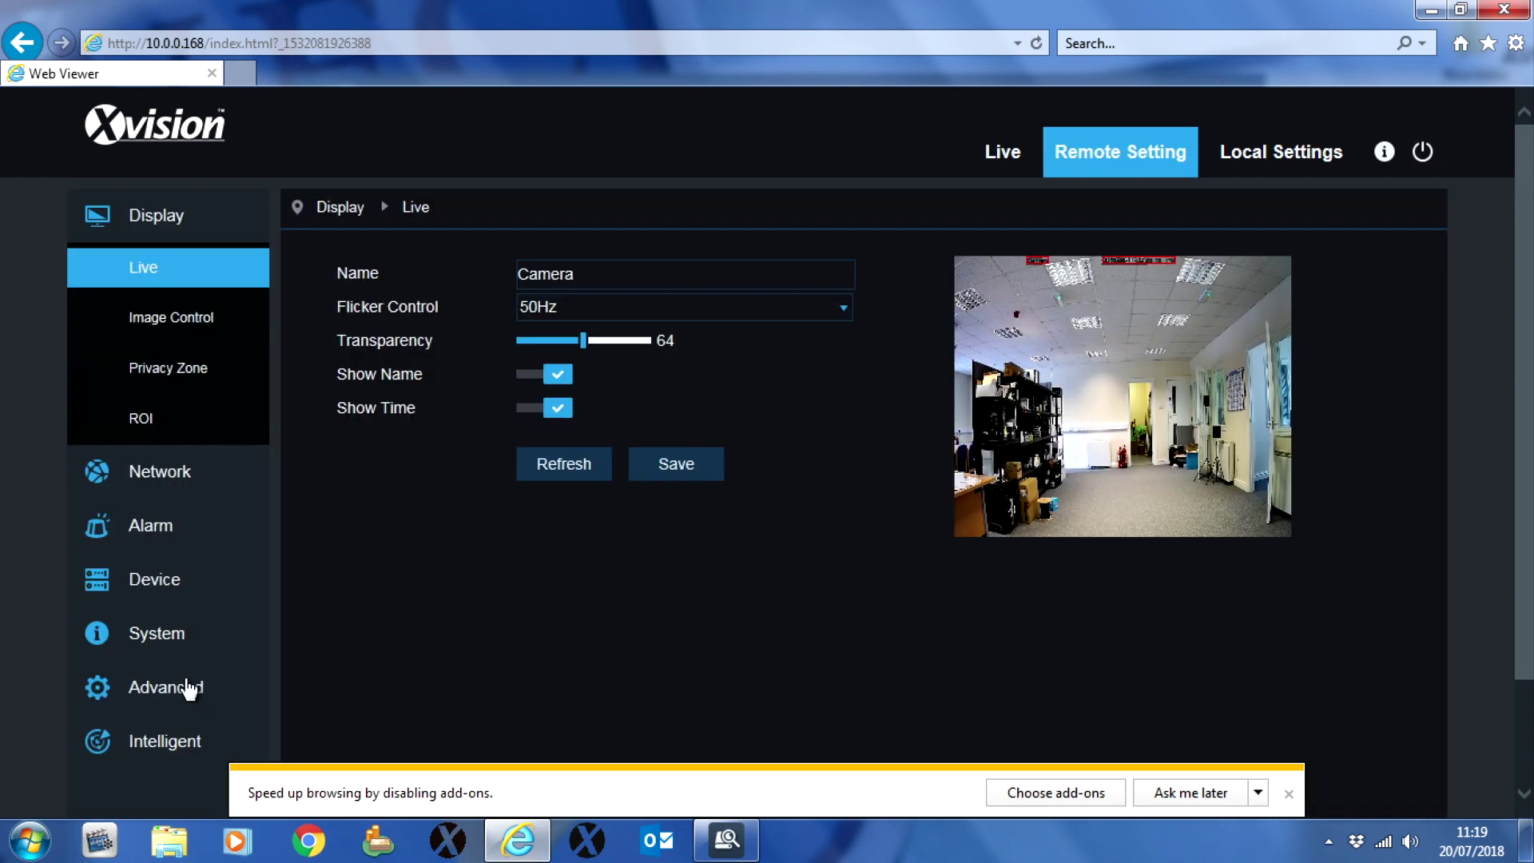
click(170, 635)
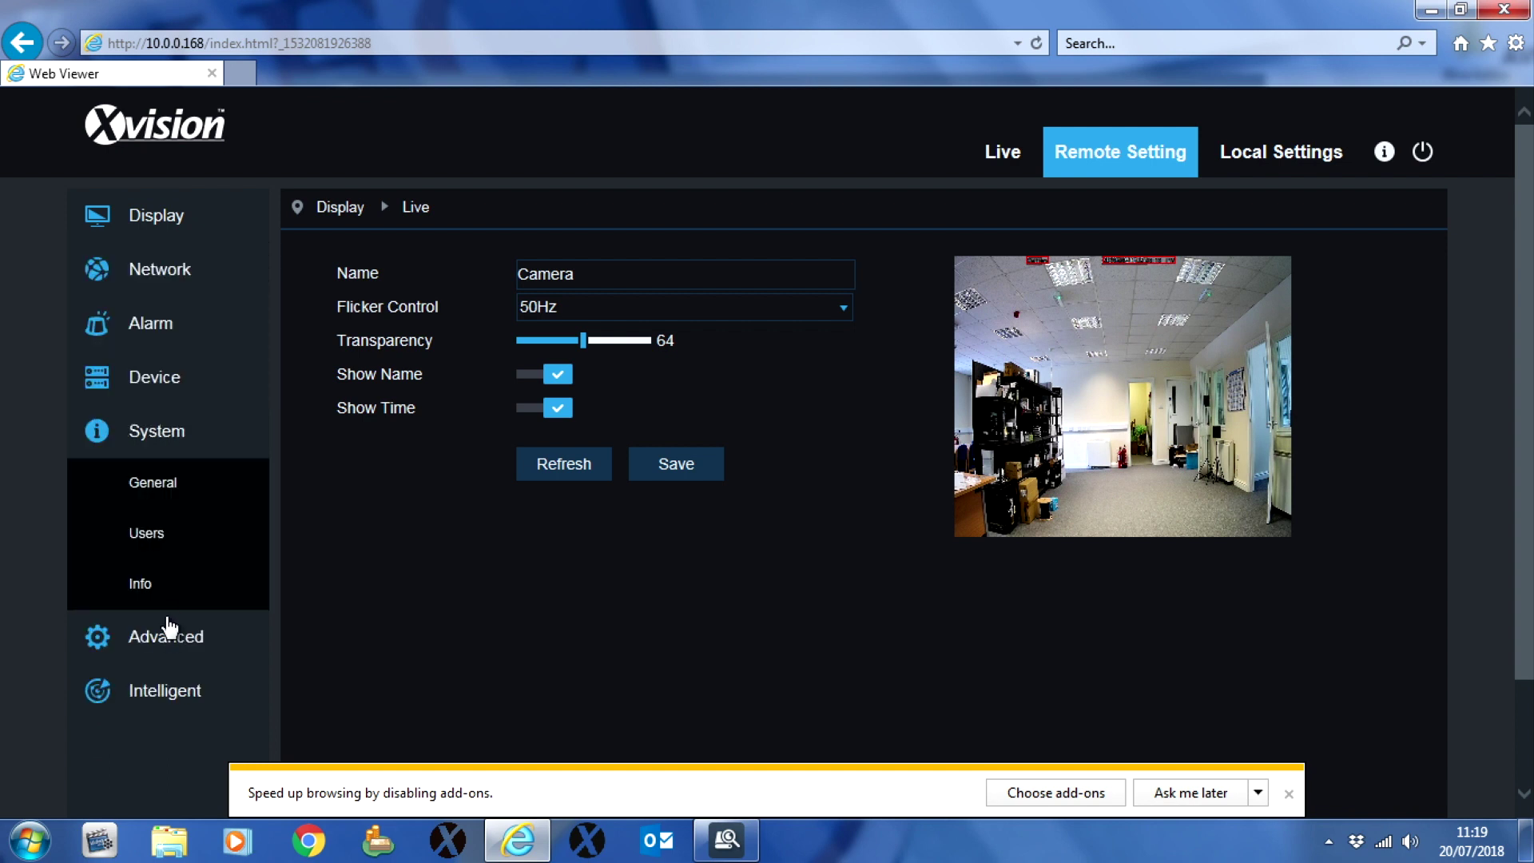
click(162, 551)
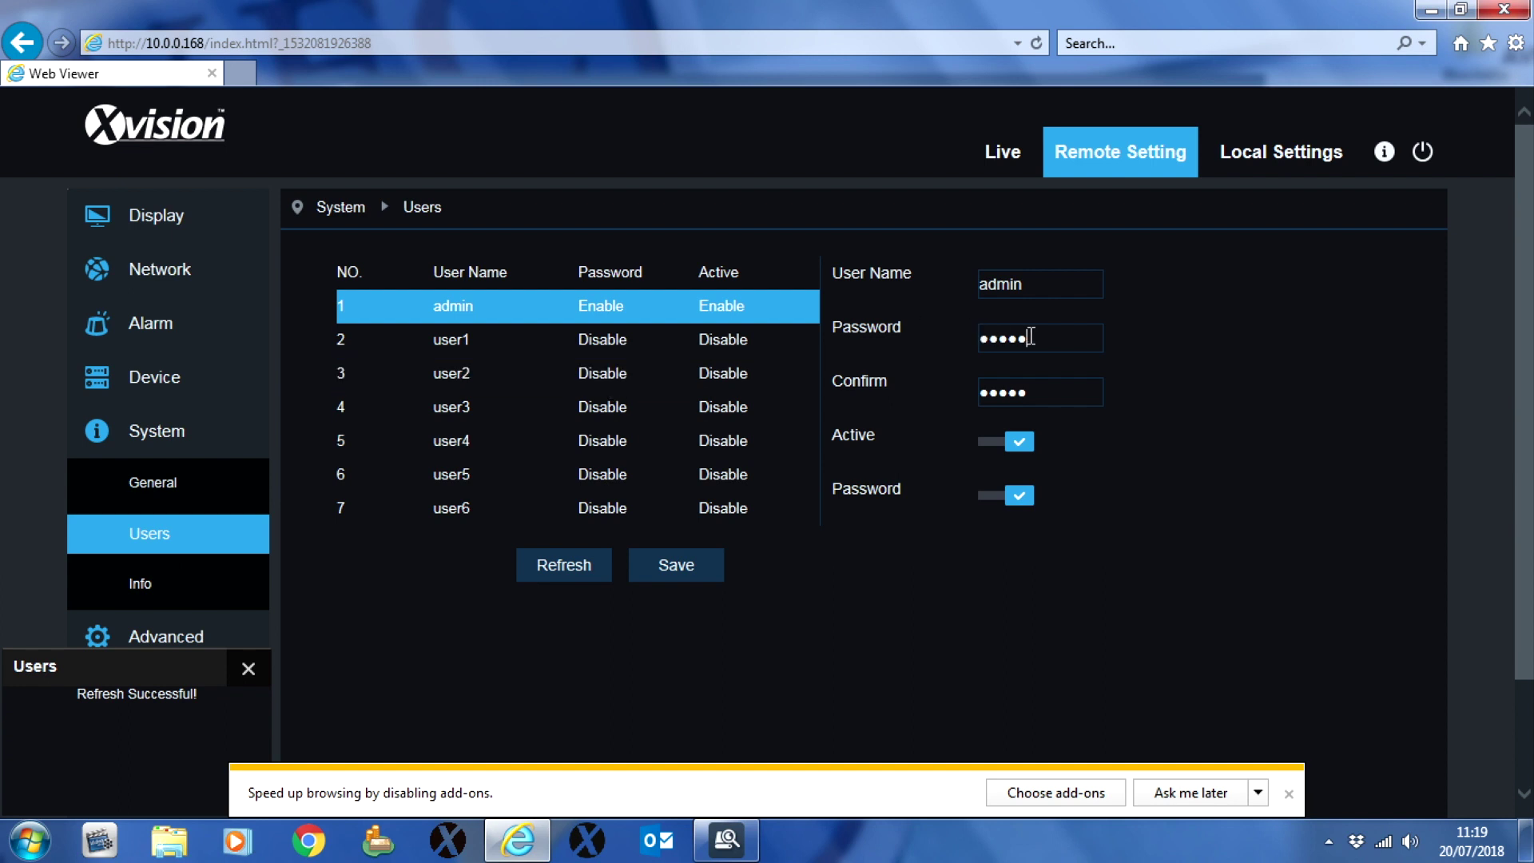
Step: Replace the admin user's password with a new eight-character password and select the old confirmation
drag(1029, 336, 965, 340)
key(BackSpace)
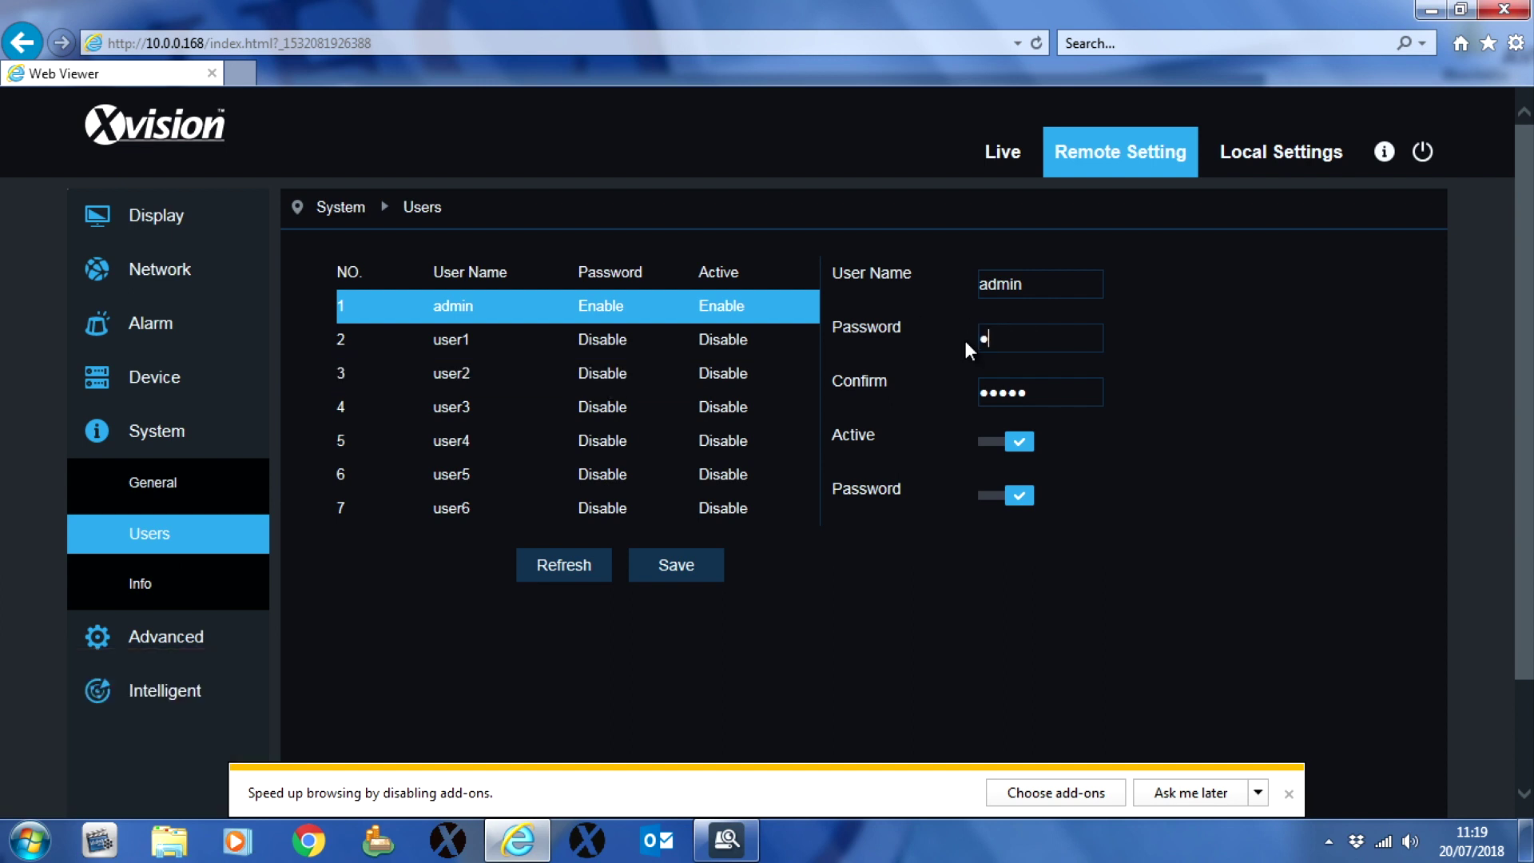
text(admin123)
key(Tab)
drag(1044, 384, 986, 395)
text(admin123)
Step: Back in Device Search, change the camera's IP to 192.168.254.2 and begin a 192.168 gateway
click(1288, 794)
click(1430, 10)
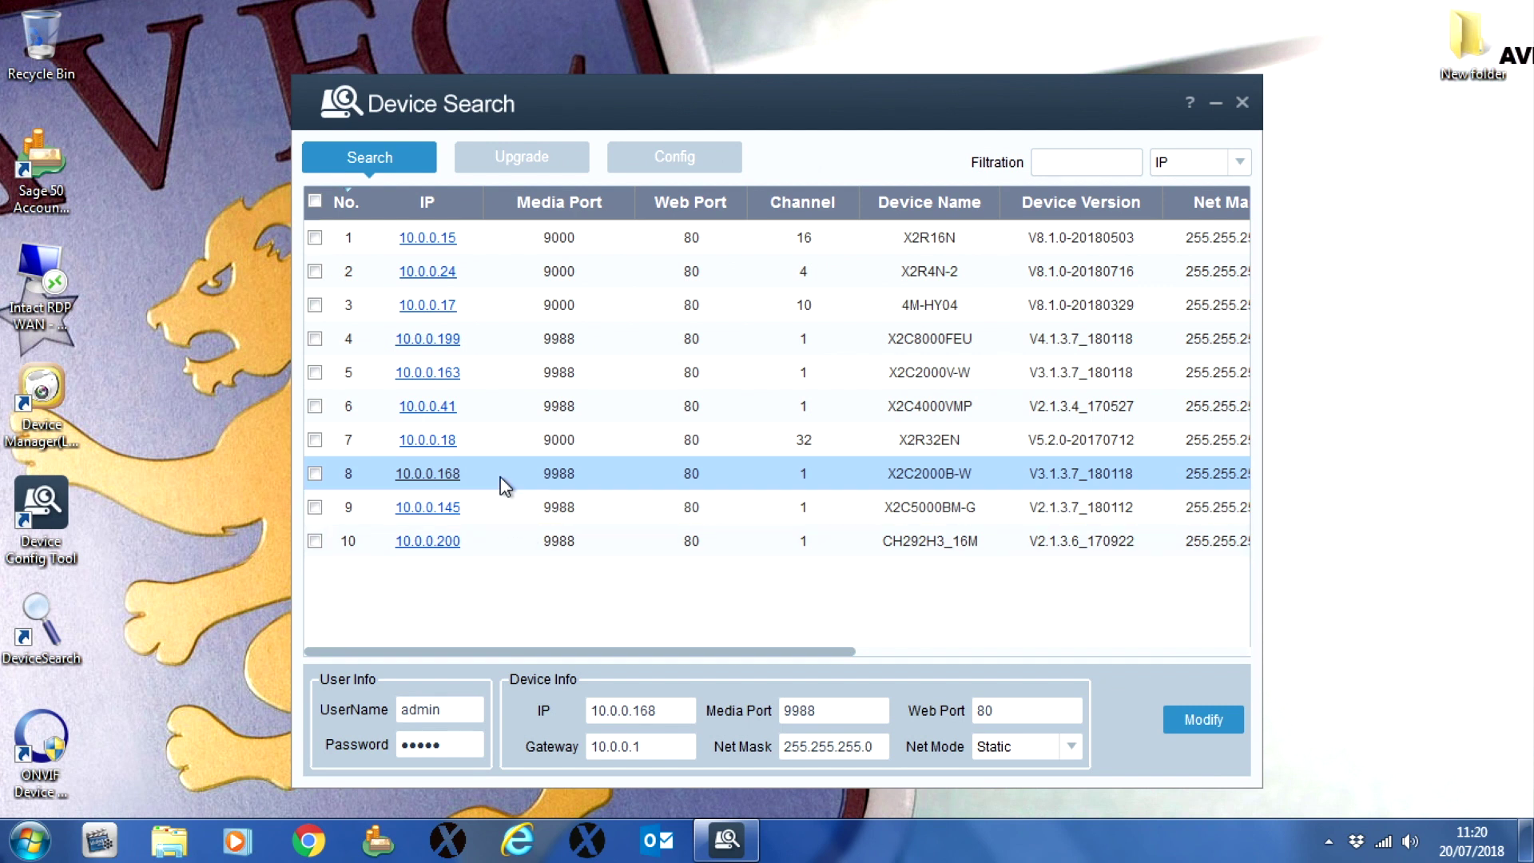
drag(657, 710, 582, 715)
text(192)
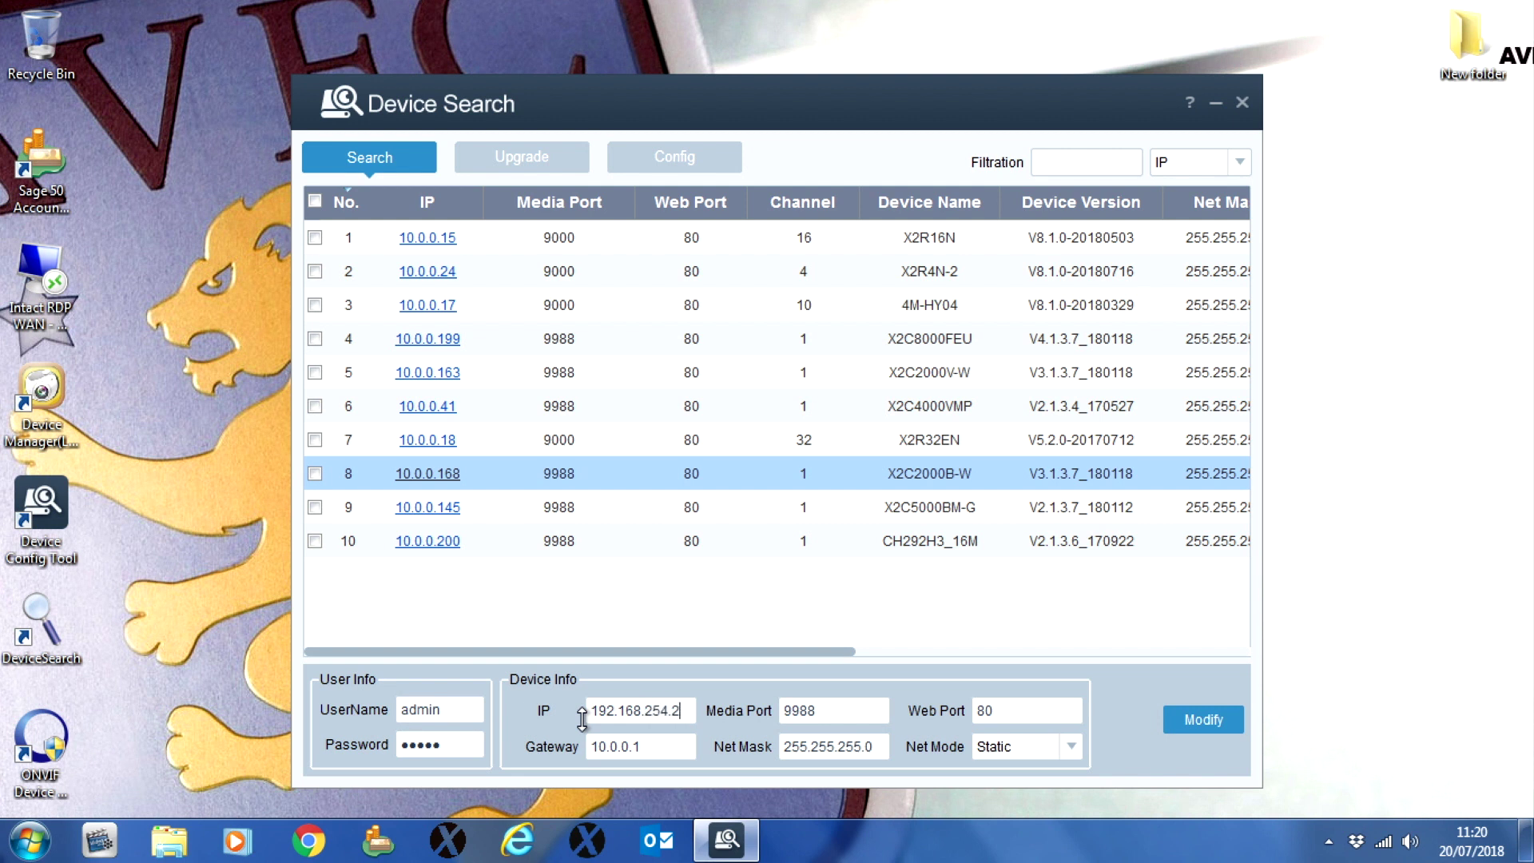
key(Tab)
key(Tab)
text(192.)
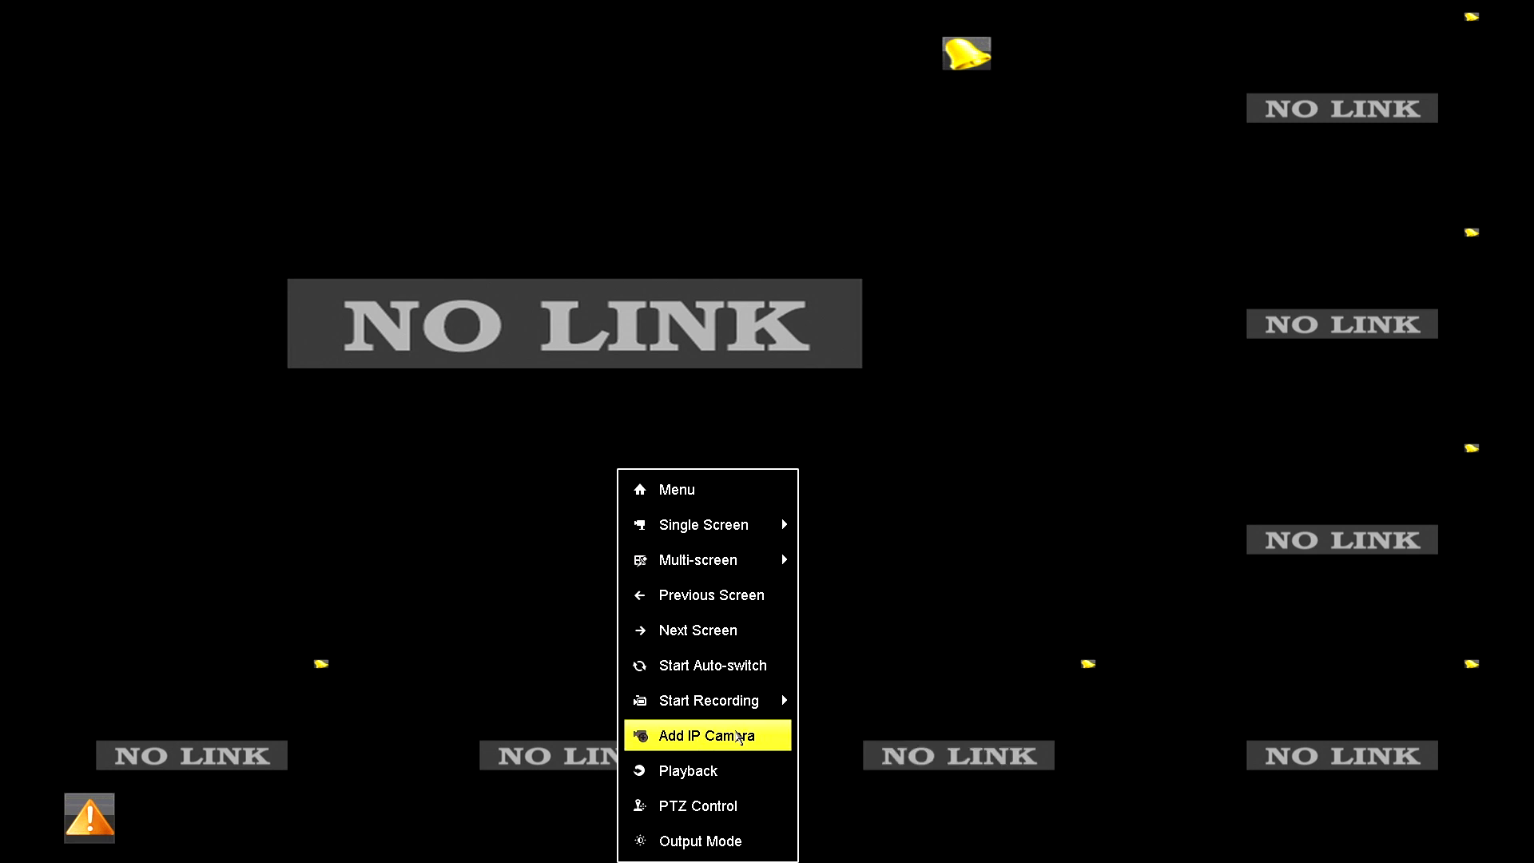
Step: In the NVR's IP camera list, edit camera D1 and set its Adding Method to Manual
click(738, 735)
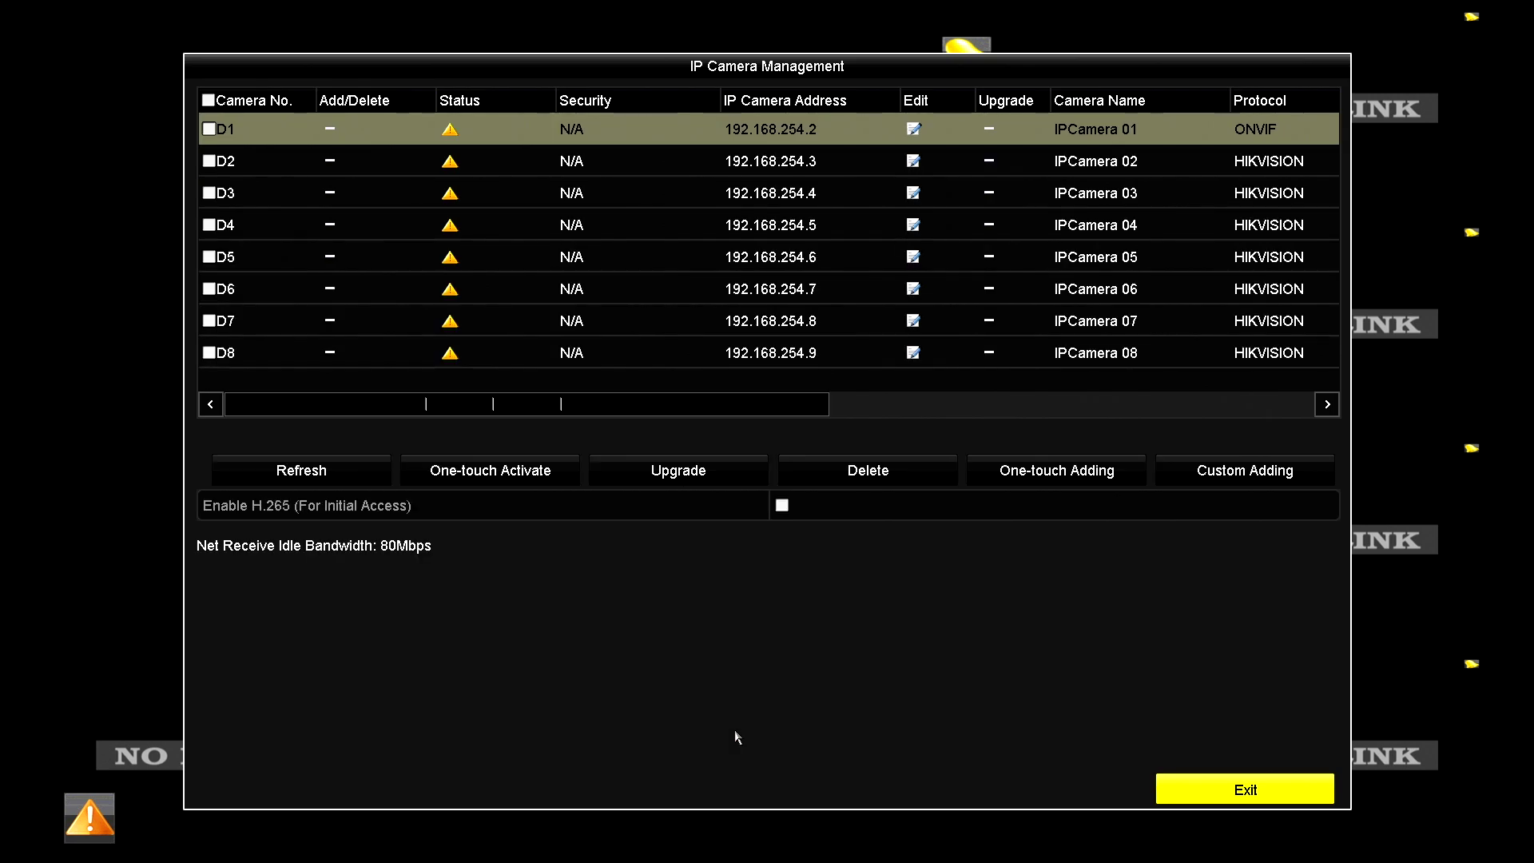
click(913, 130)
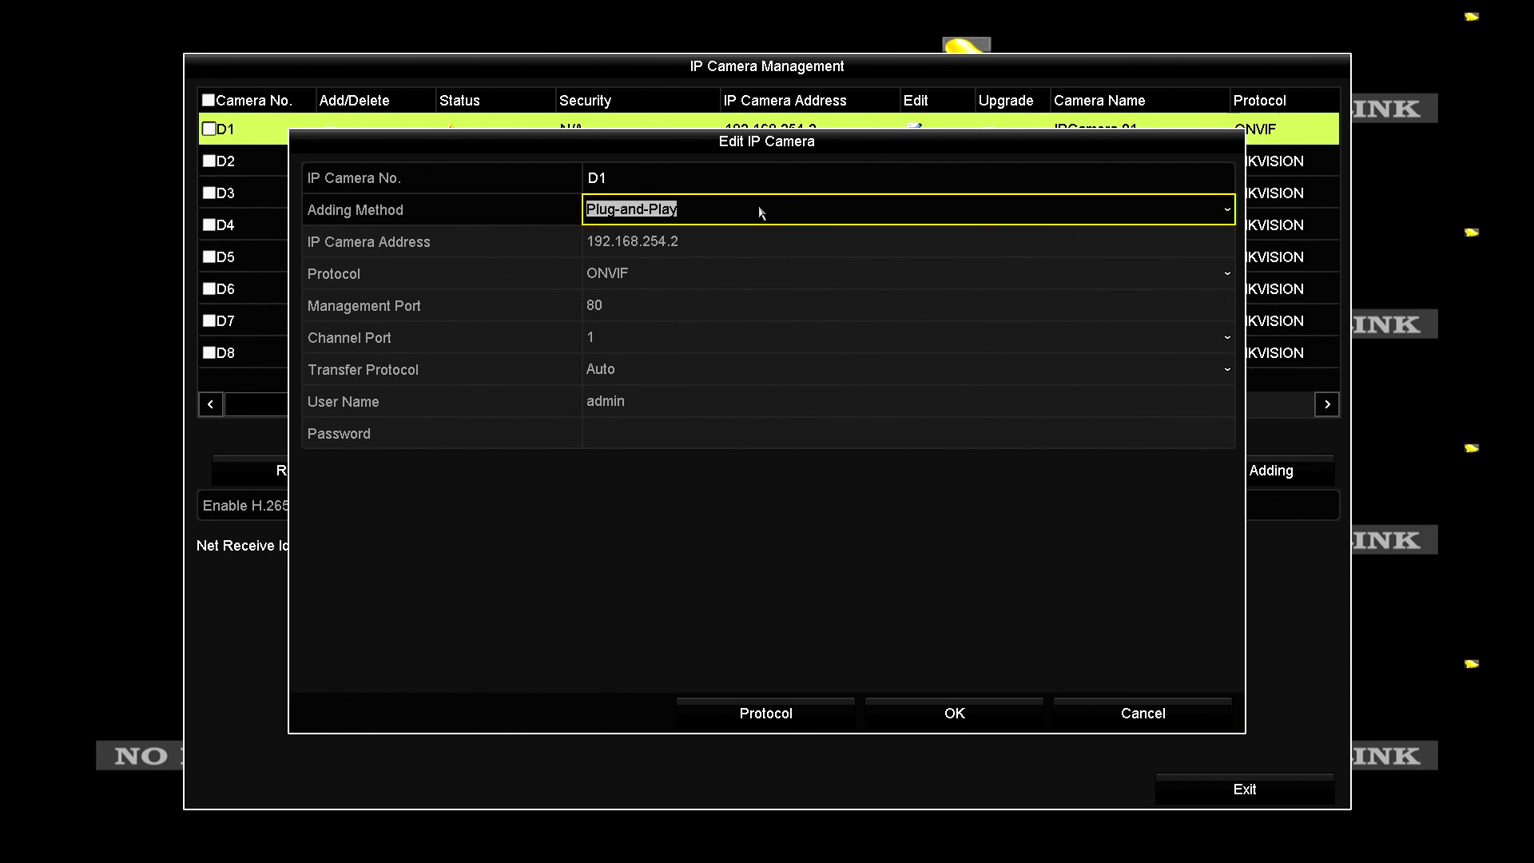
click(759, 207)
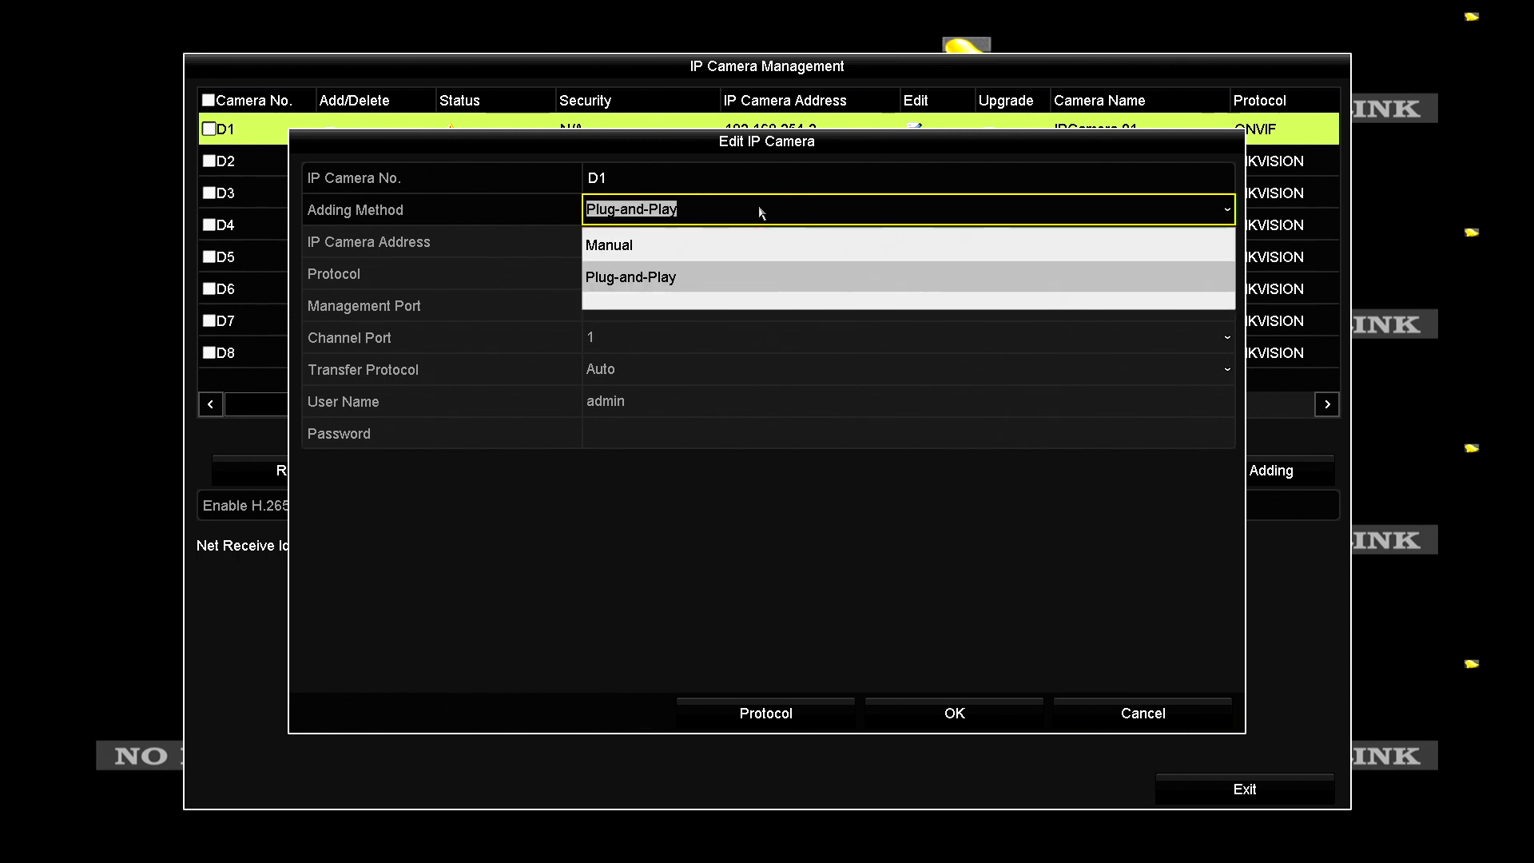
click(710, 246)
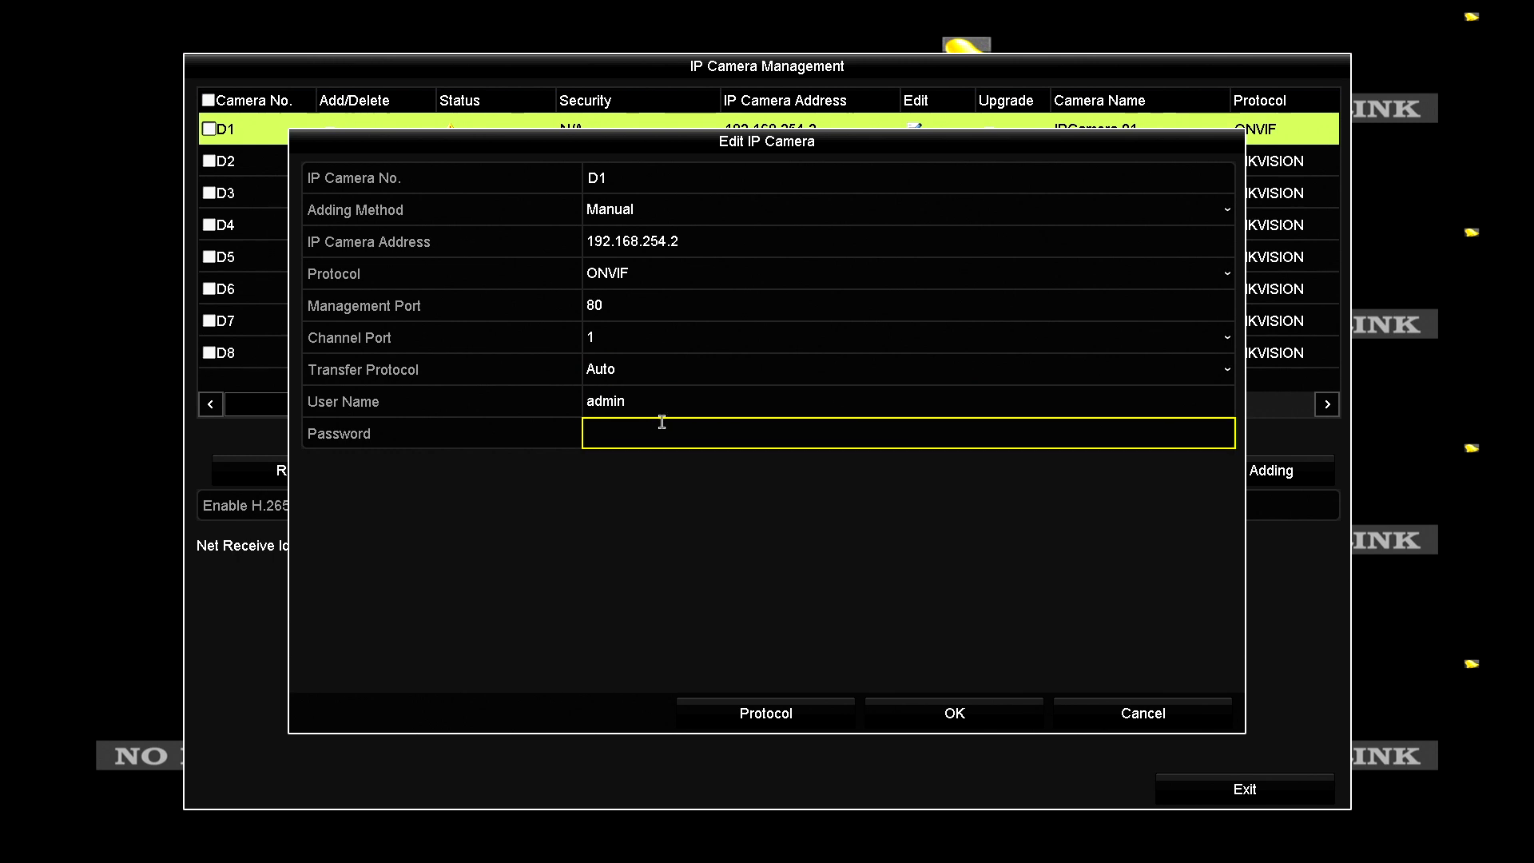
Step: Enter camera D1's password on the on-screen keyboard and confirm the settings
click(632, 432)
click(606, 522)
click(714, 551)
click(773, 522)
click(738, 551)
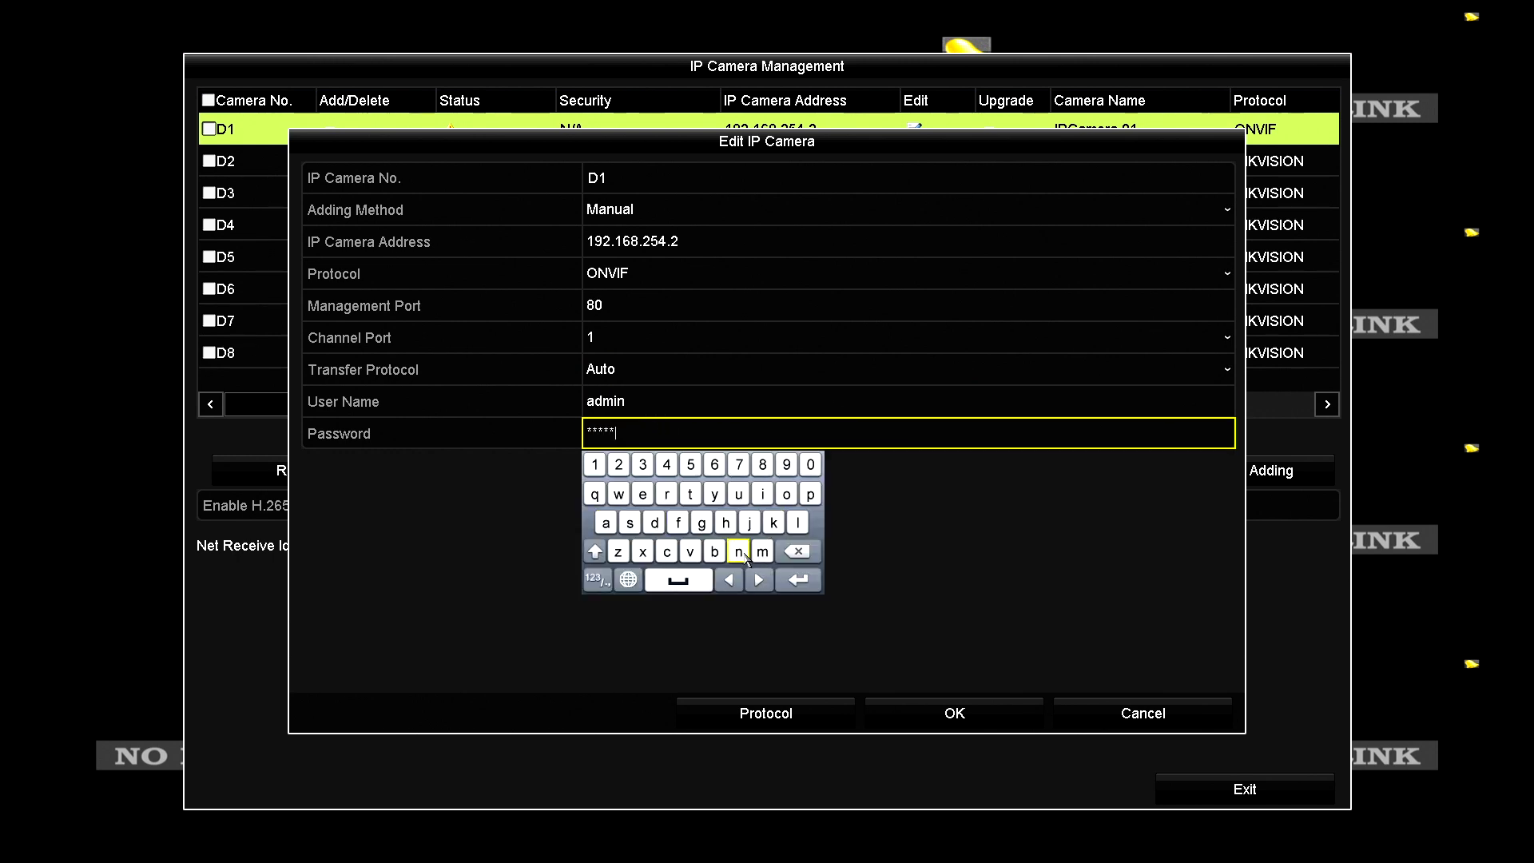
click(594, 464)
click(642, 464)
right_click(640, 470)
click(955, 712)
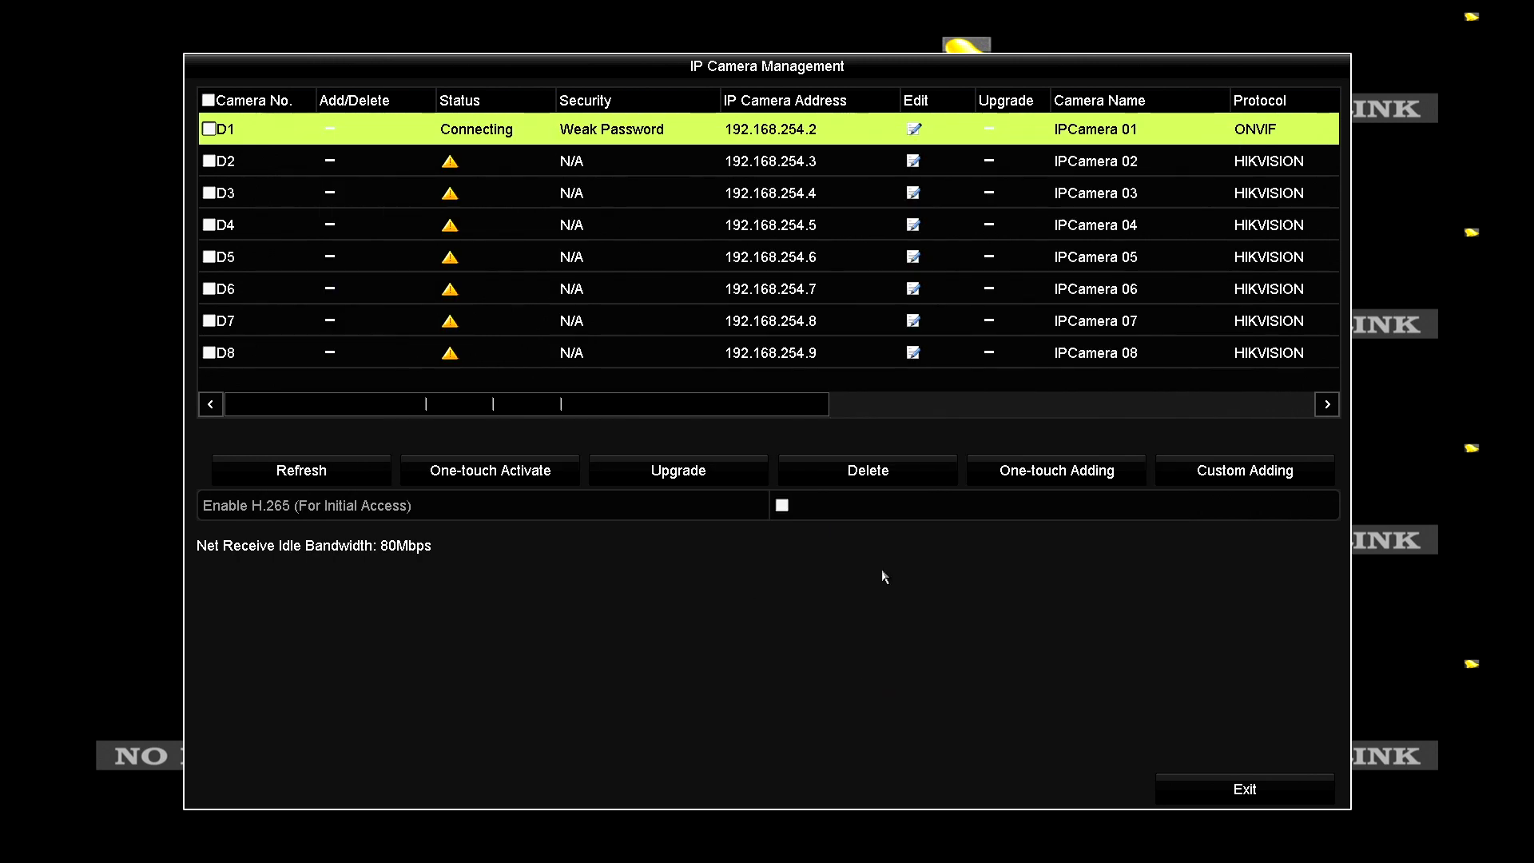